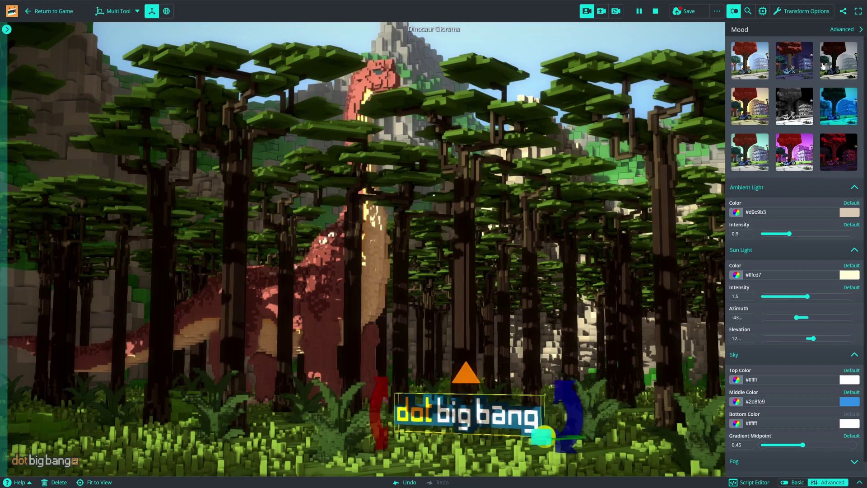
left_click(834, 27)
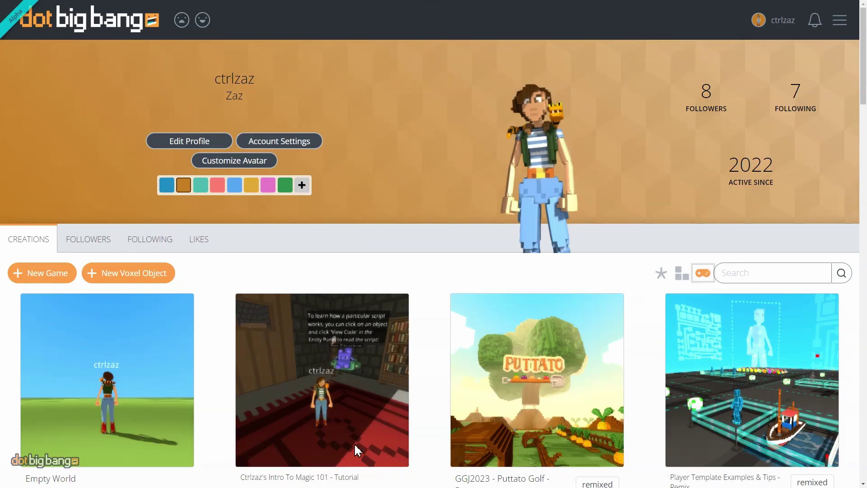
scroll(354, 443, "down", 7)
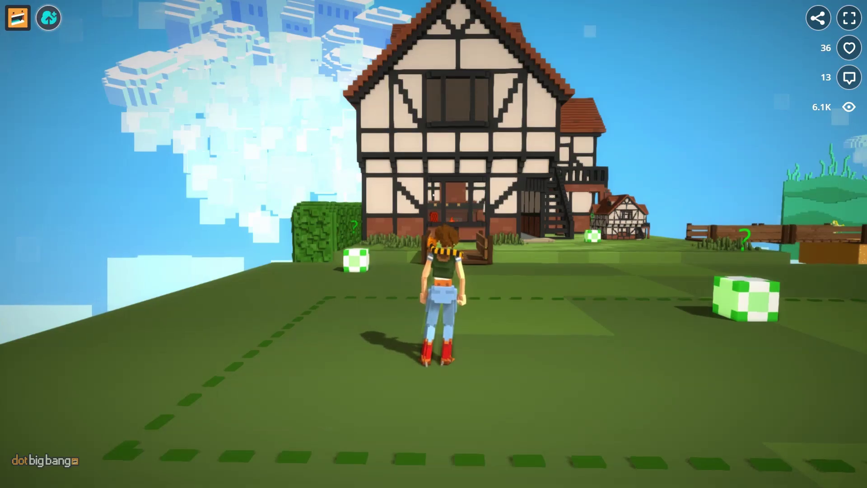
key("Return")
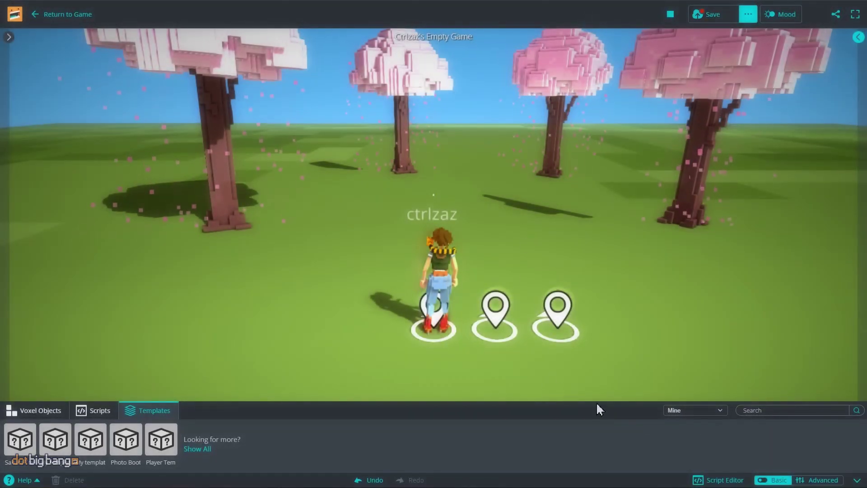
Save the game as a separate copy named Cool Game with Published and Remixable enabled.
key("ctrl+s")
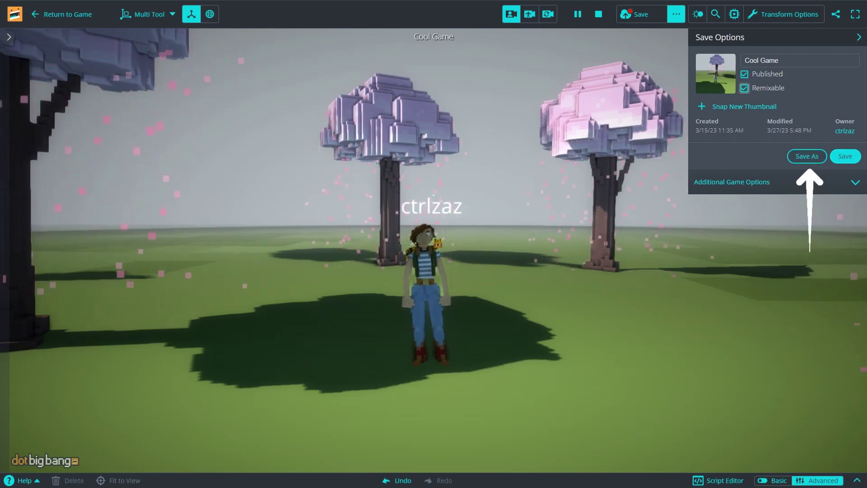
left_click(806, 156)
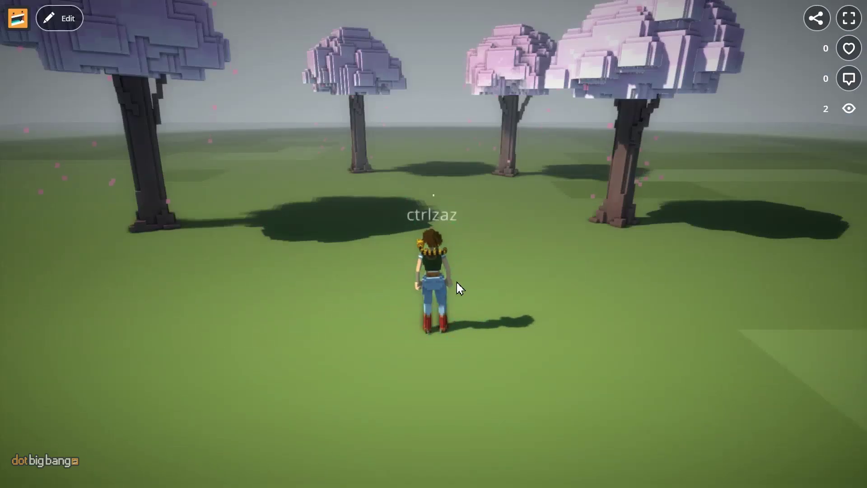
left_click_drag(456, 273, 477, 251)
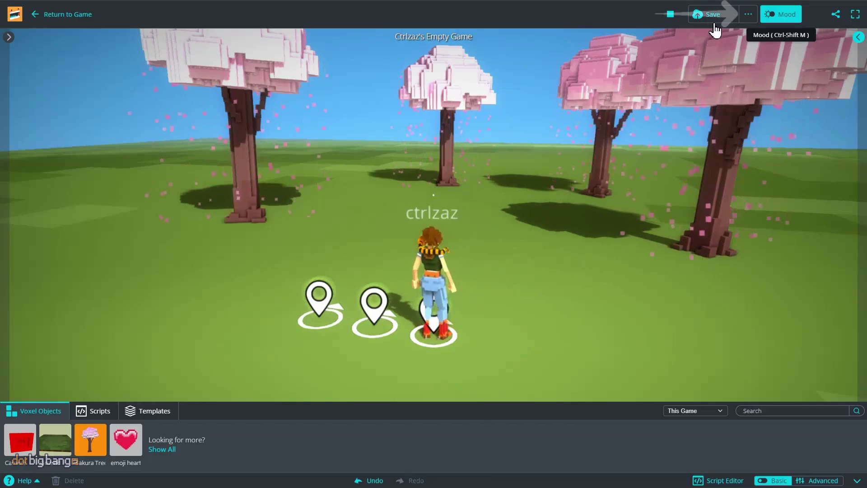
Open the mood settings, preview the night preset and apply the grey overcast preset to the scene.
key("ctrl+shift+m")
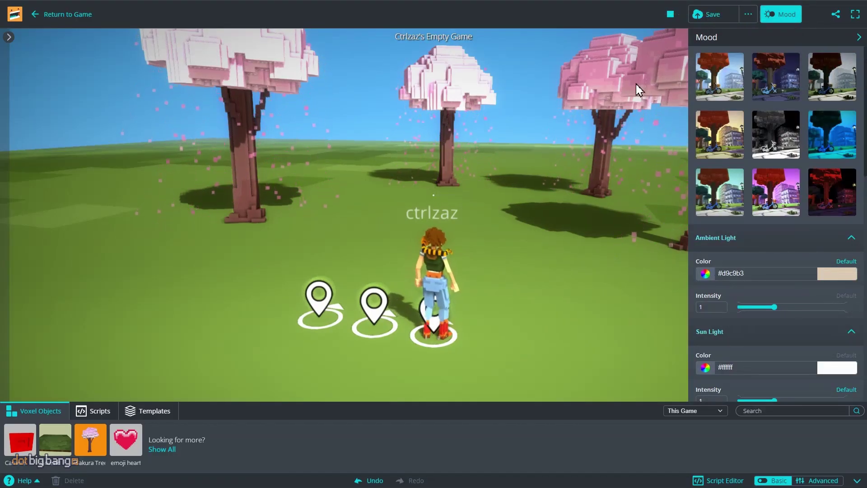
left_click(776, 79)
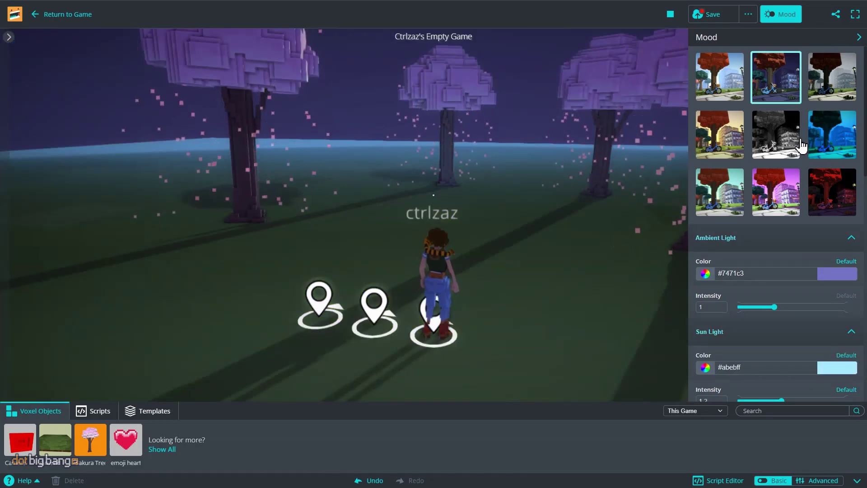
left_click(831, 77)
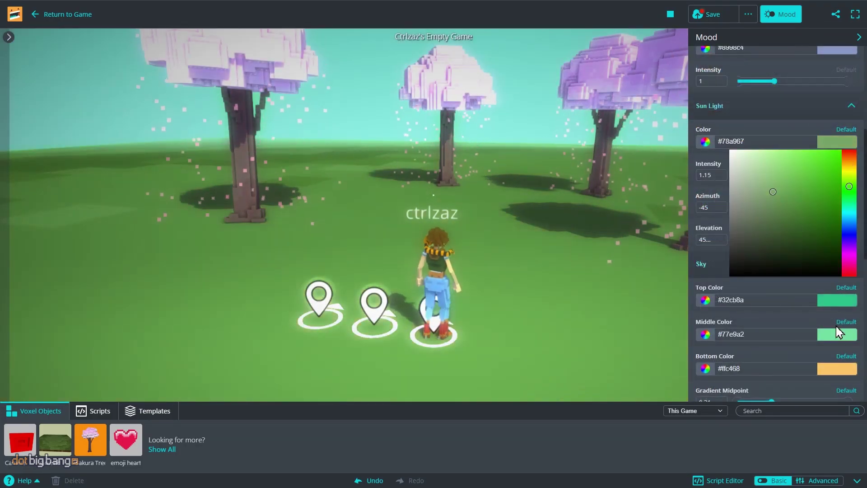
Reset the sun light color to its default and open the sky's top color for editing.
left_click_drag(849, 259, 849, 245)
left_click(846, 130)
scroll(802, 220, "down", 2)
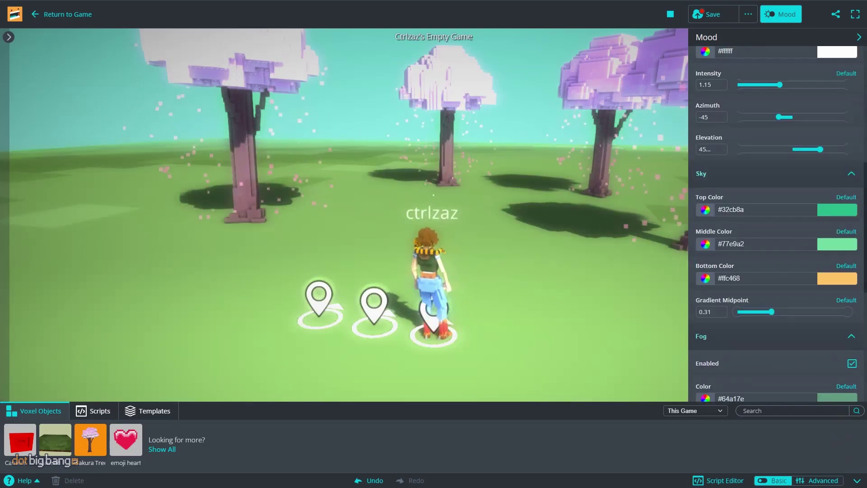
left_click(706, 210)
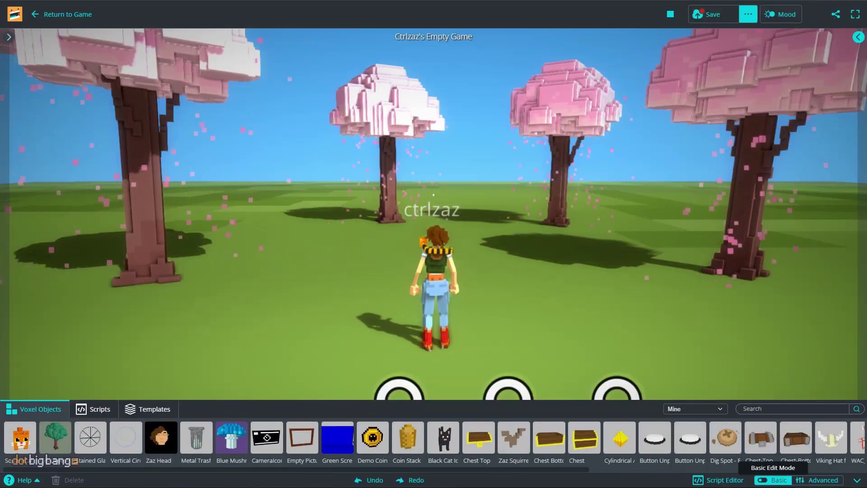
Place a Blue Mushroom voxel object on the ground near the avatar and make the avatar jump onto it.
left_click_drag(231, 437, 408, 308)
key("w")
key("space")
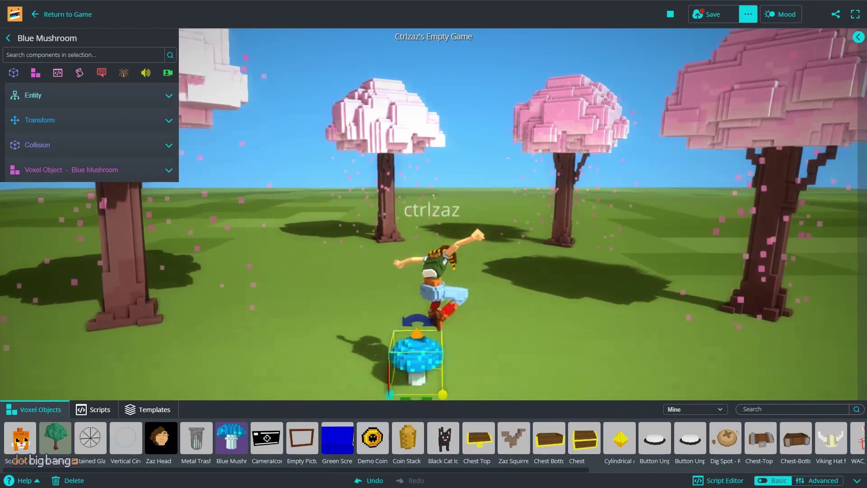
scroll(433, 214, "down", 2)
scroll(434, 215, "down", 4)
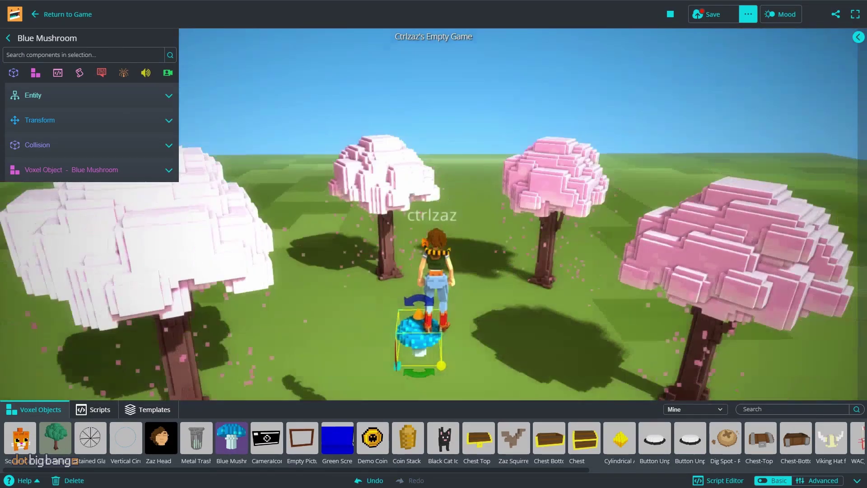
right_click_drag(434, 195, 280, 144)
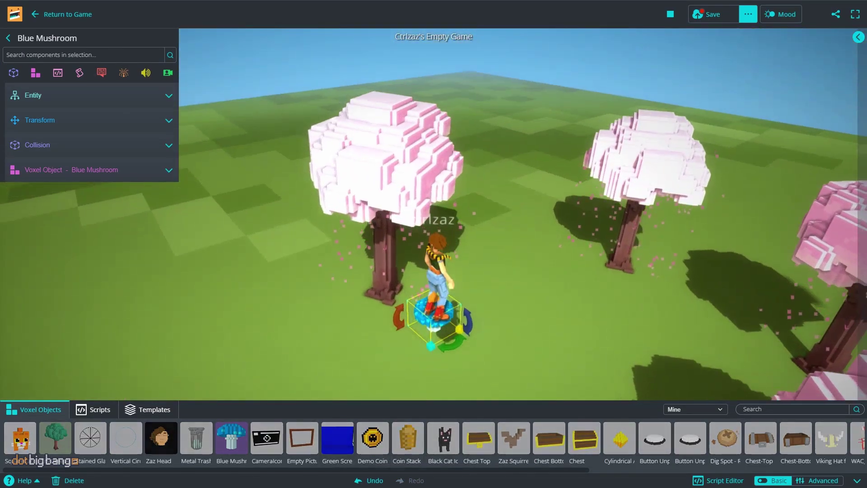
Switch to Advanced edit mode and open the Entity Search for the game.
left_click(817, 480)
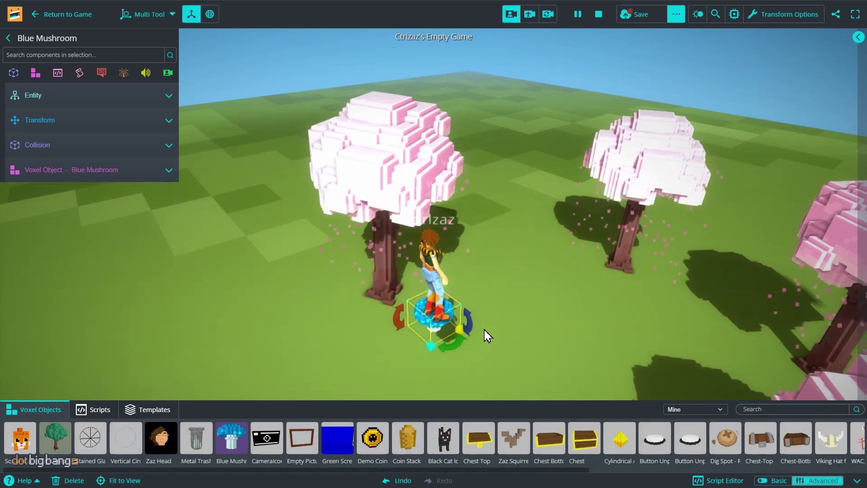
key("o")
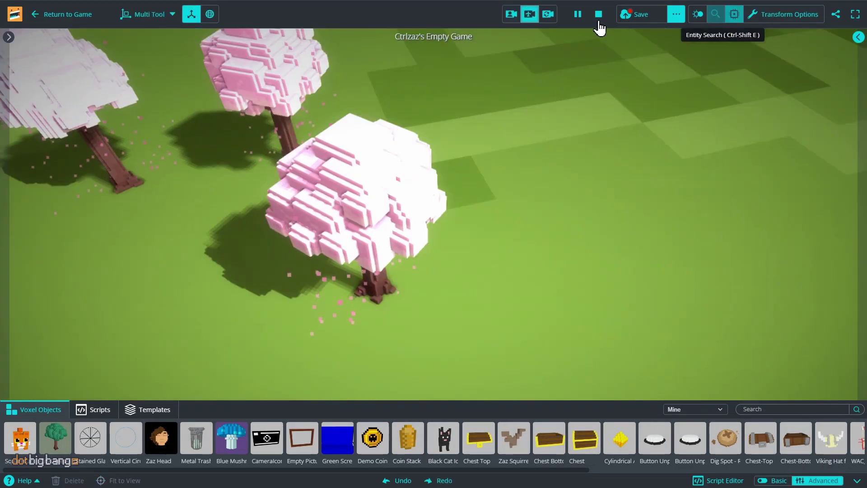
key("ctrl+shift+e")
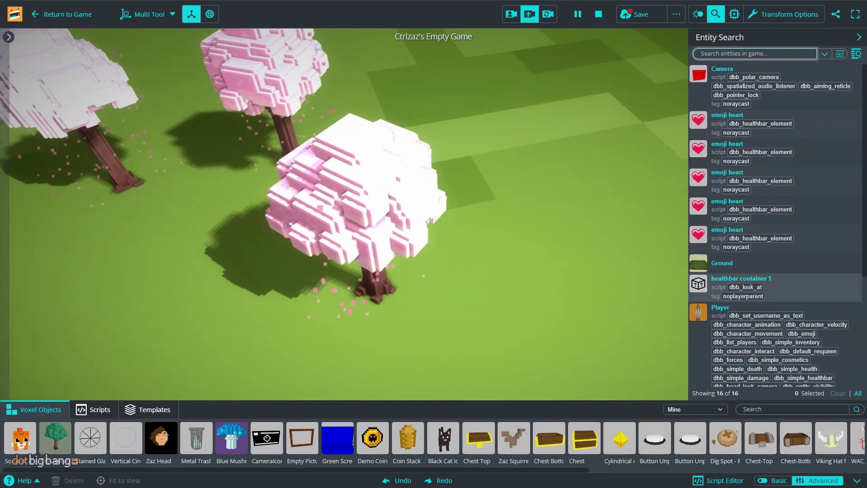
Run the avatar forward, left, backward and right, and look around the scene with the game camera.
right_click_drag(221, 129, 246, 207)
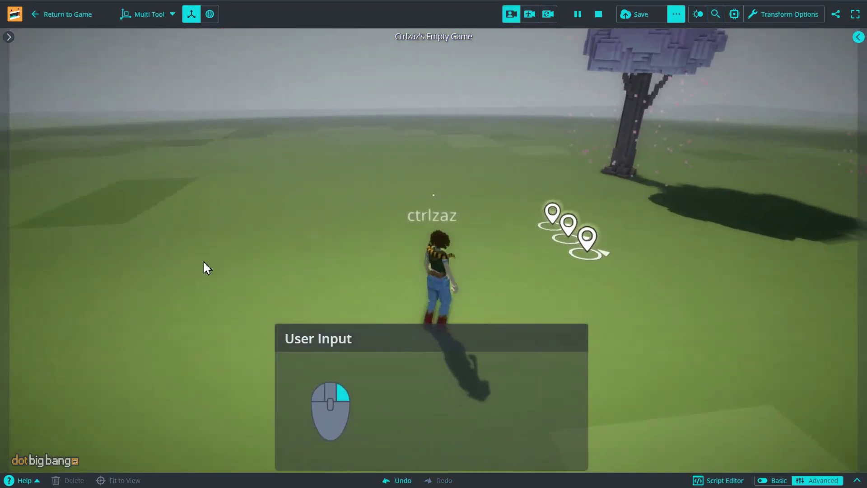
key("w")
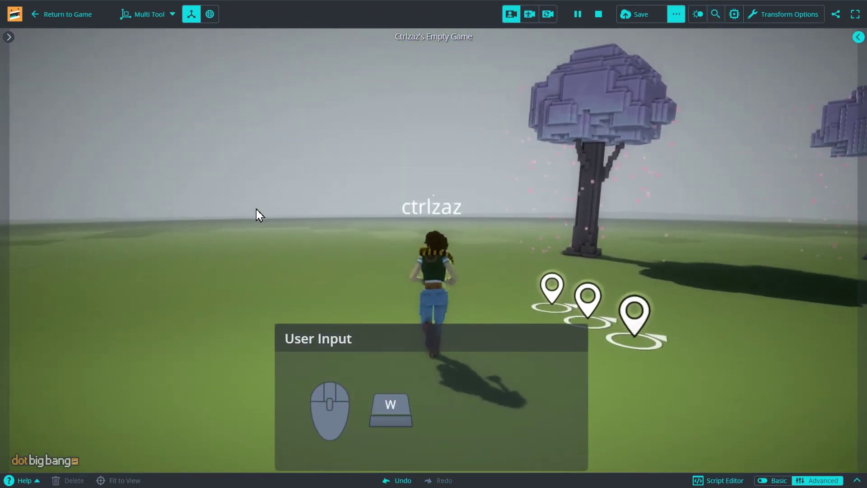
key("a")
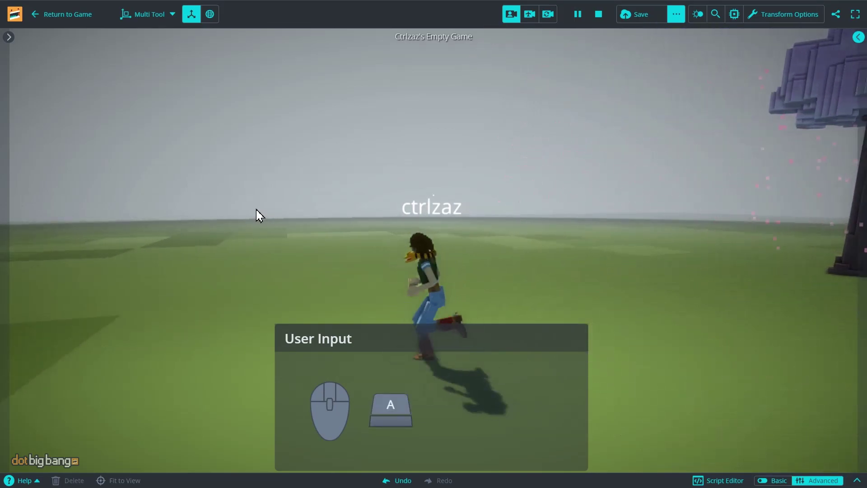
key("s")
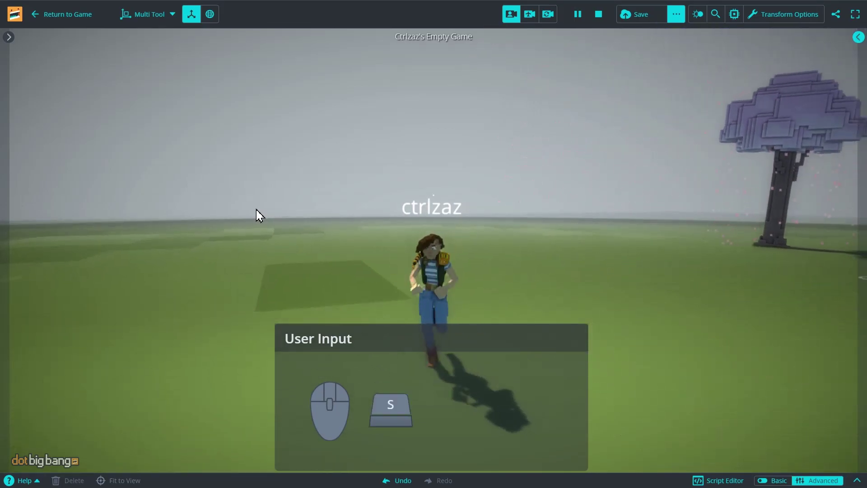
key("d")
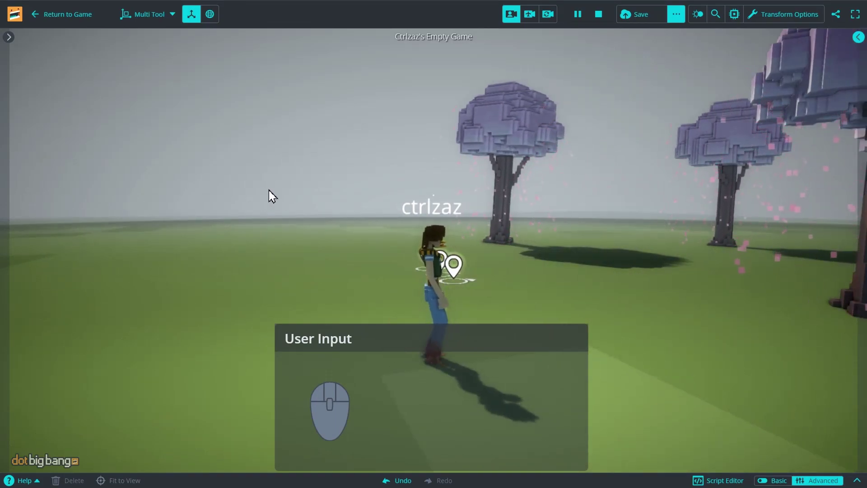
right_click_drag(279, 201, 176, 156)
right_click_drag(174, 150, 19, 180)
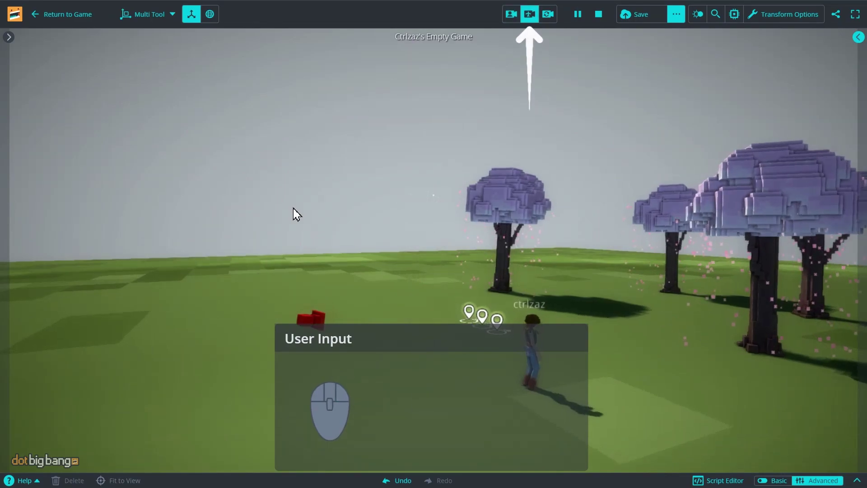
Fly the free camera forward, backward, sideways, up and down around the avatar and the sakura trees.
key("w")
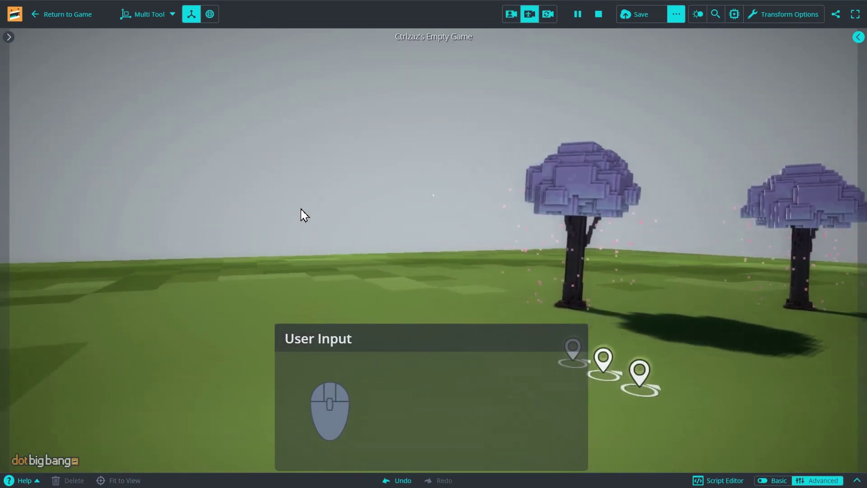
key("d")
key("s")
key("d")
key("q")
key("e")
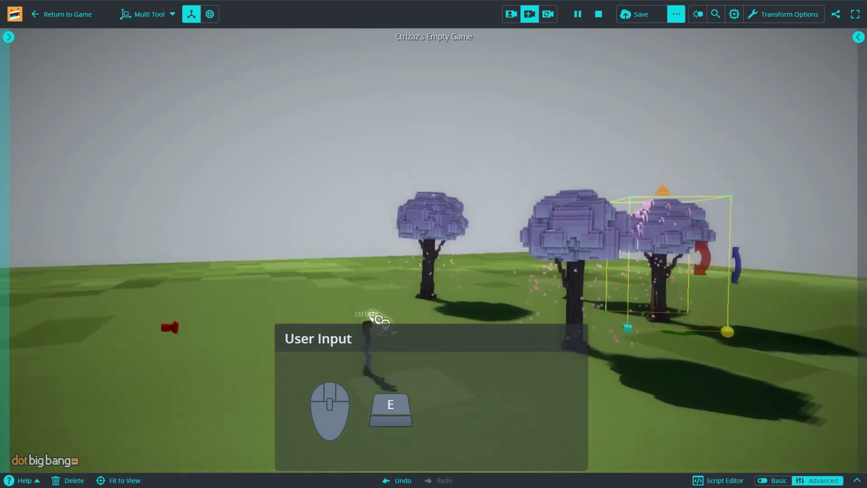
key("q")
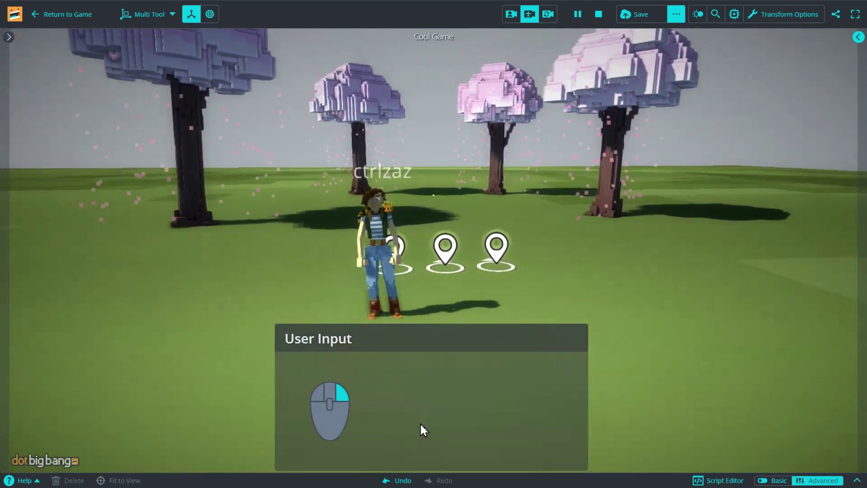
Fly the free camera at boosted speed far back from the sakura trees and forward toward them again.
key("shift+s")
key("w")
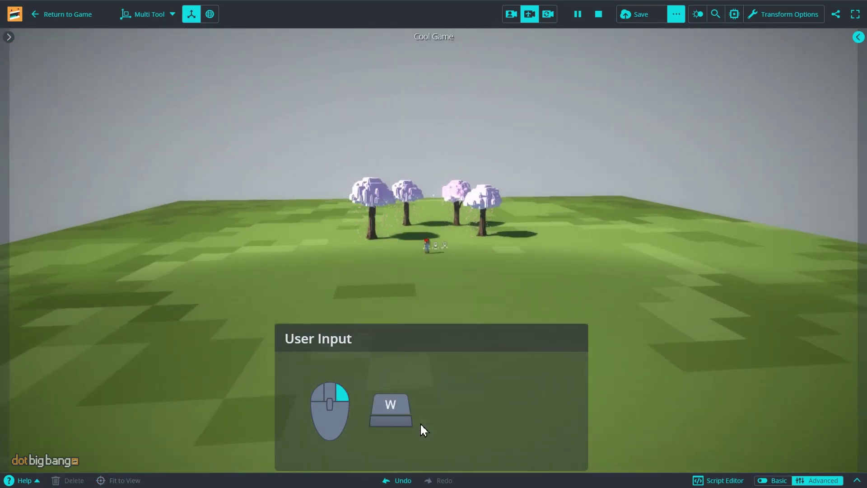
key("shift")
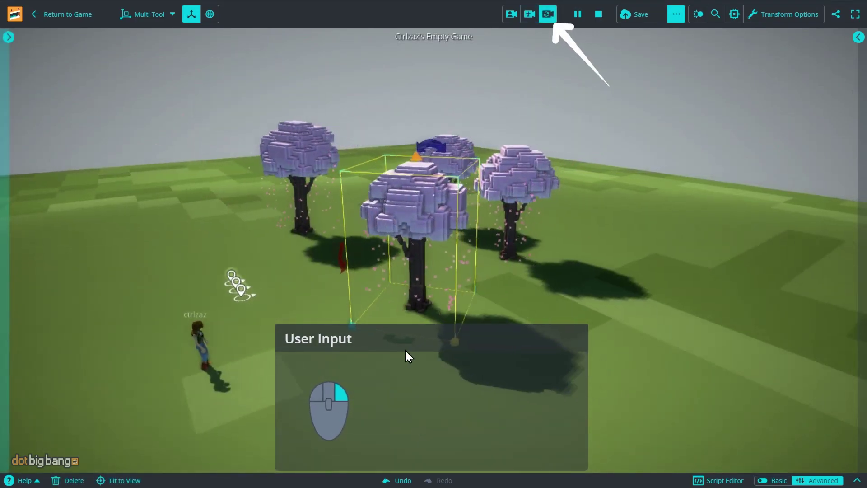
Orbit and pan the orbit camera around the selected sakura tree to view it from different sides.
right_click_drag(406, 352, 562, 324)
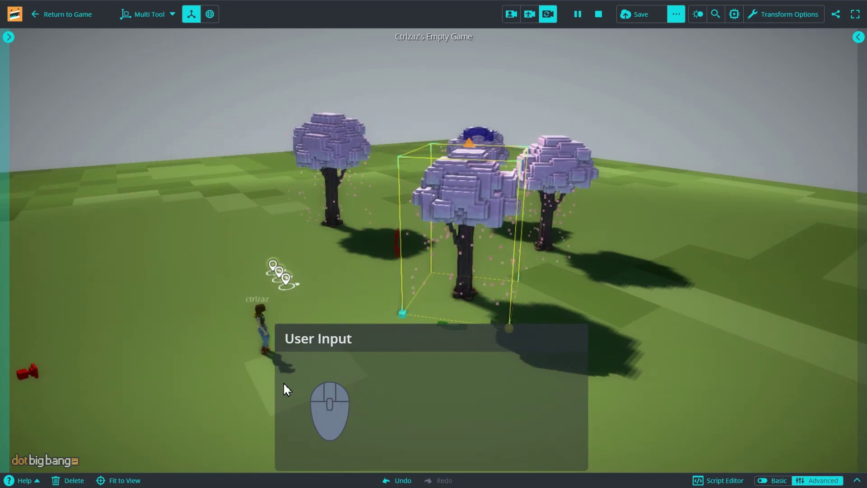
middle_click_drag(181, 362, 745, 412)
right_click_drag(741, 411, 678, 344)
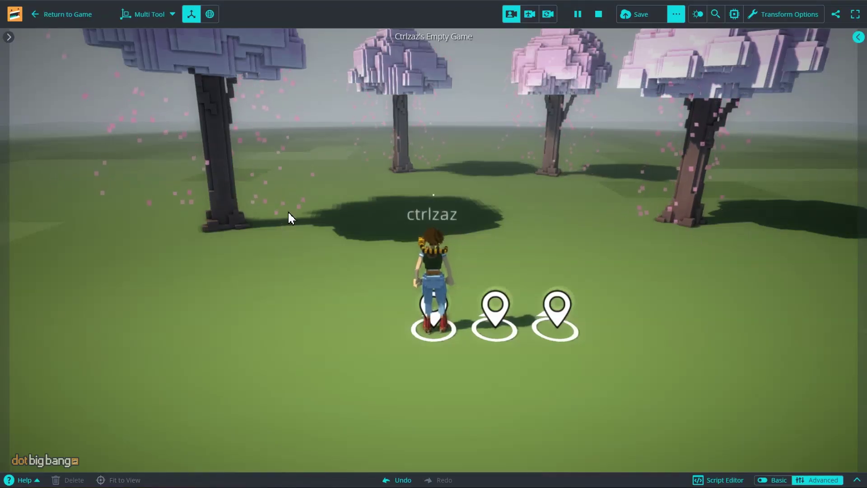
Run the avatar toward the trees, make it jump and pause the game in mid-air.
right_click_drag(288, 212, 289, 140)
key("w")
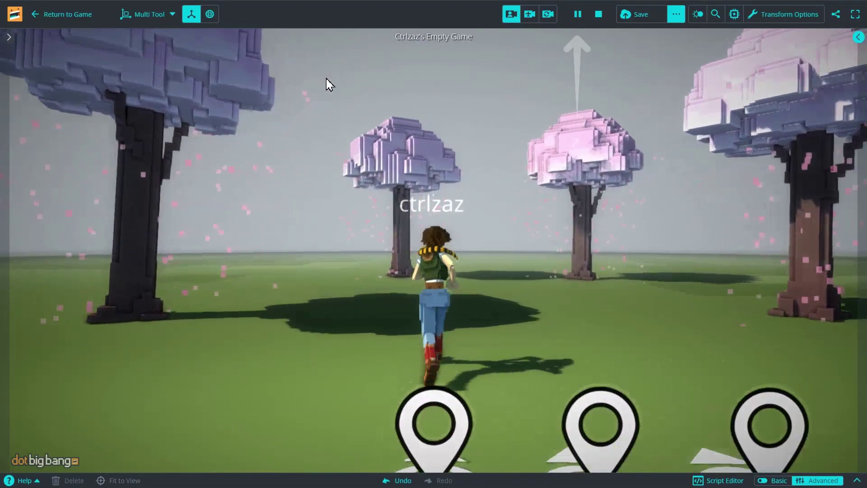
key("space")
left_click(577, 14)
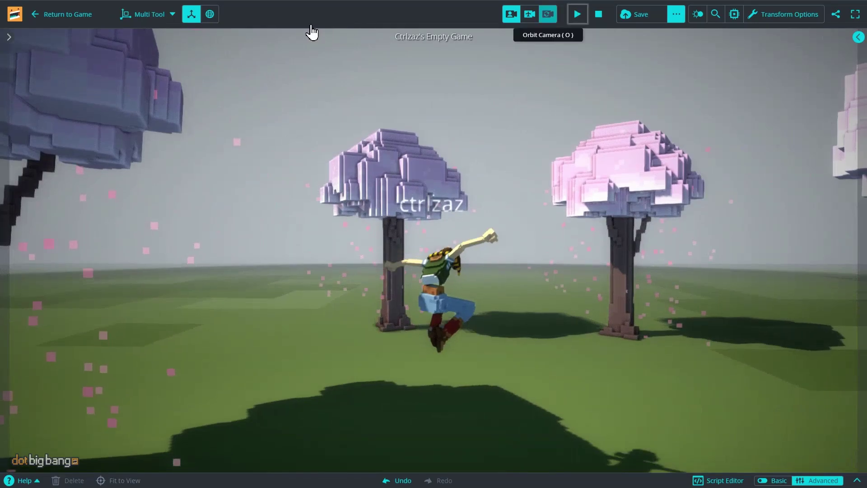
Switch to the orbit camera and examine the paused avatar from several angles.
left_click(548, 14)
right_click_drag(516, 346, 253, 425)
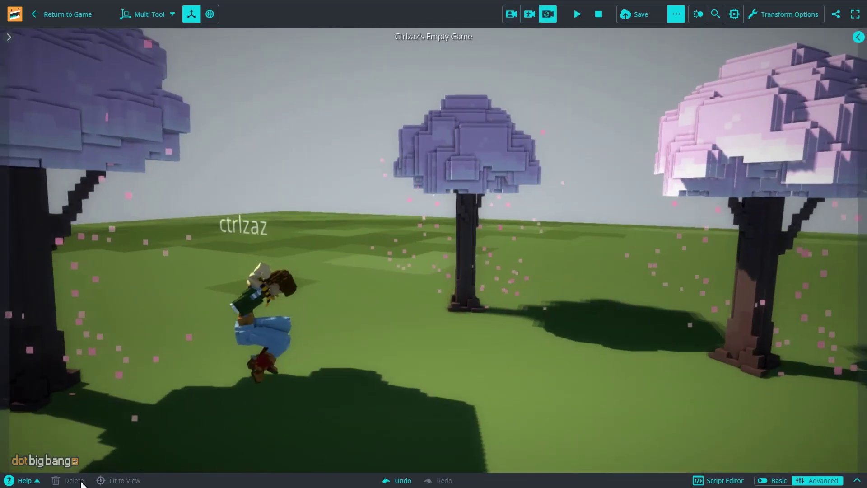
right_click_drag(64, 486, 90, 473)
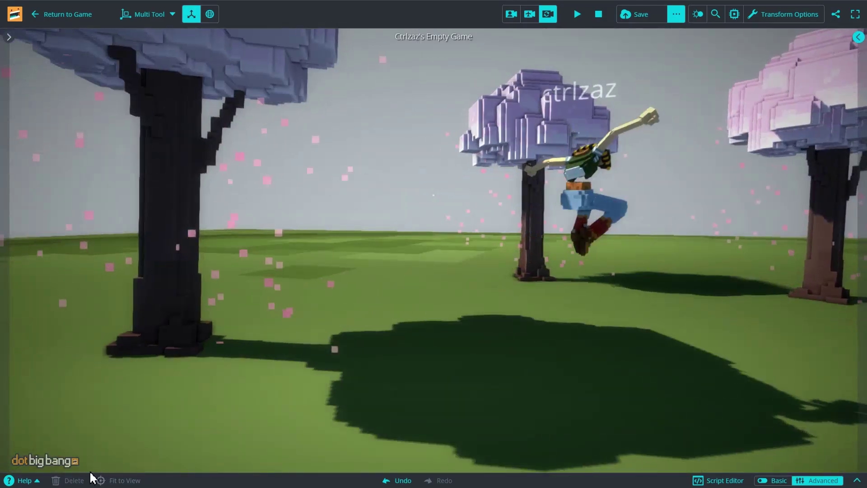
Reset the running game to its starting state and start playing it again.
left_click(351, 357)
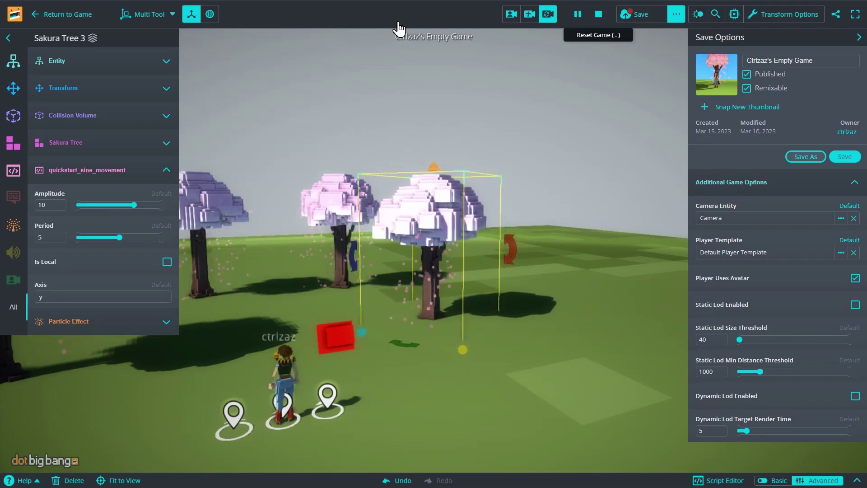
key("period")
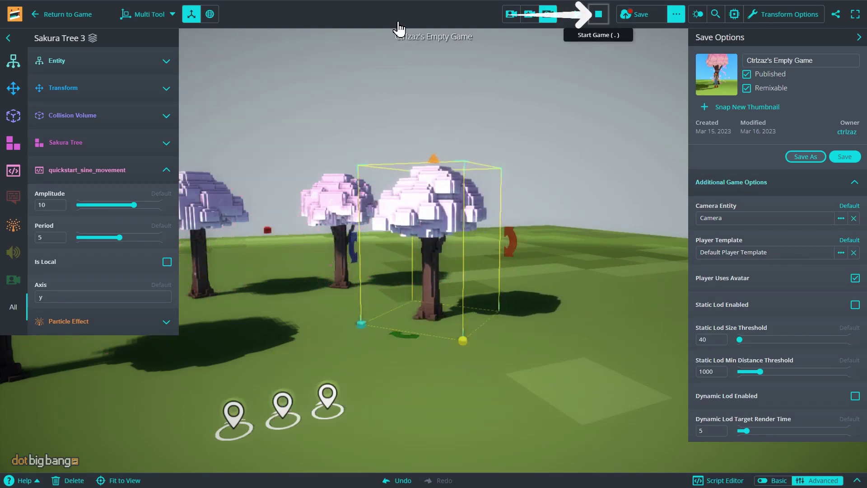
key("comma")
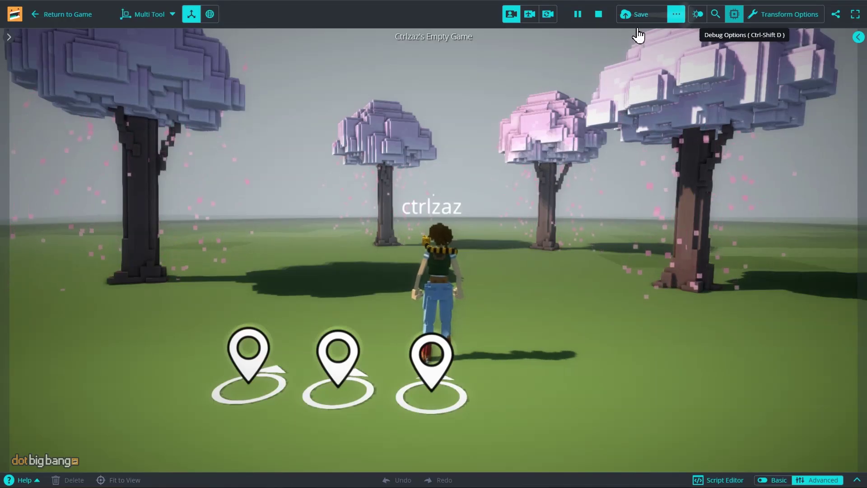
Turn on the stats panel in the debug options and close the options to view the performance and script figures.
key("ctrl+shift+d")
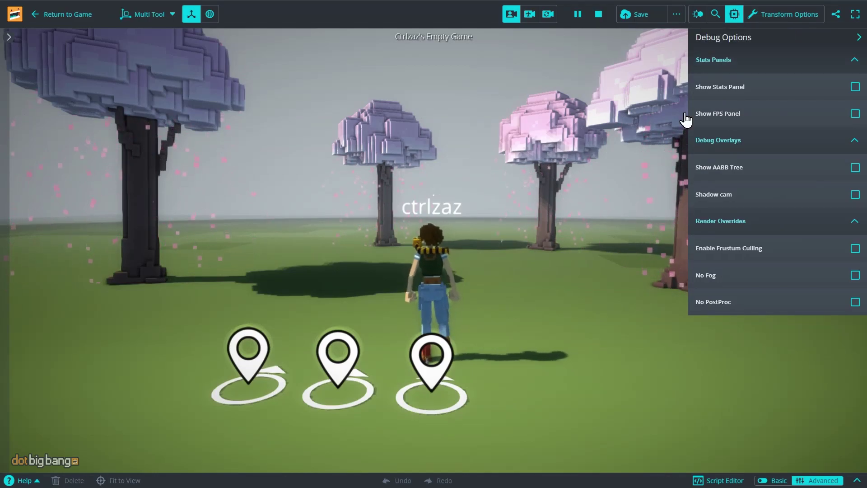
left_click(855, 87)
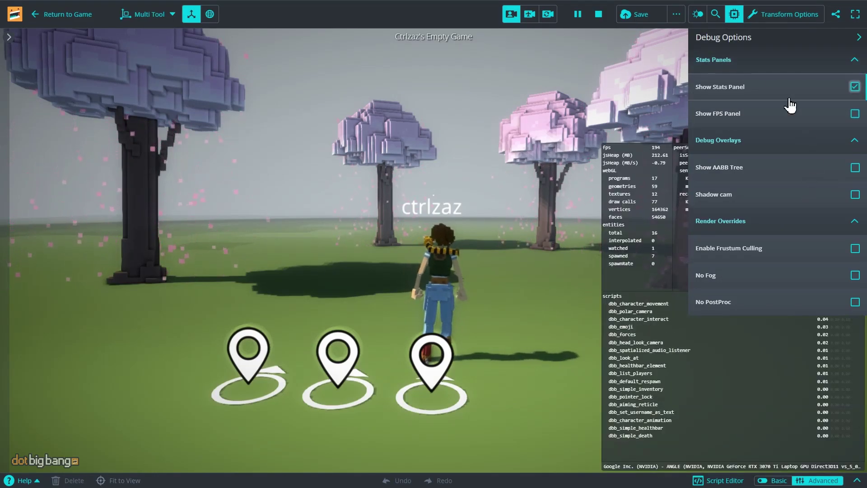
key("ctrl+shift+d")
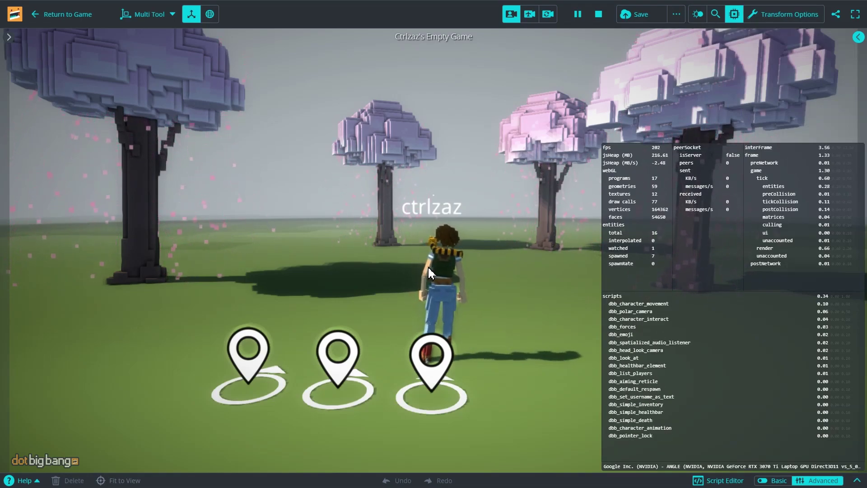
Reopen the debug options, hide the stats panel and try the No Fog and No PostProc render overrides.
key("ctrl+shift+d")
key("Tab")
key("space")
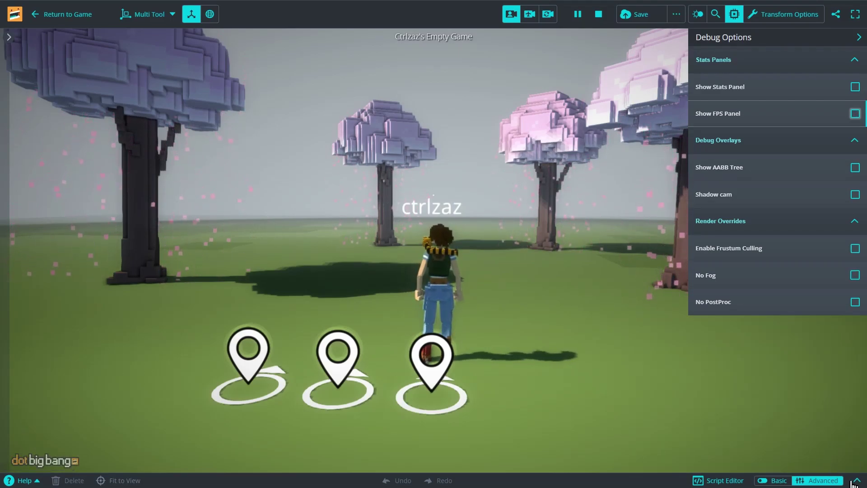
left_click(855, 274)
left_click(855, 302)
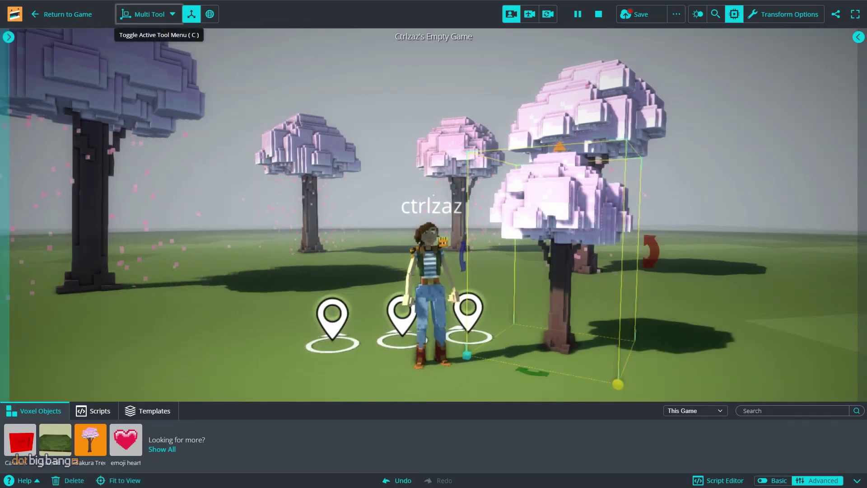
Shift the selected sakura tree along a horizontal axis with the Move tool and tilt it sideways with the Rotate tool.
left_click(148, 14)
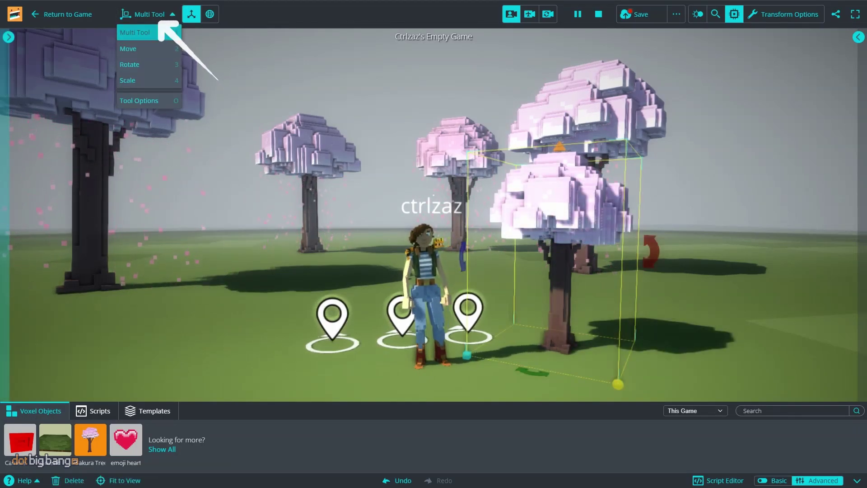
key("2")
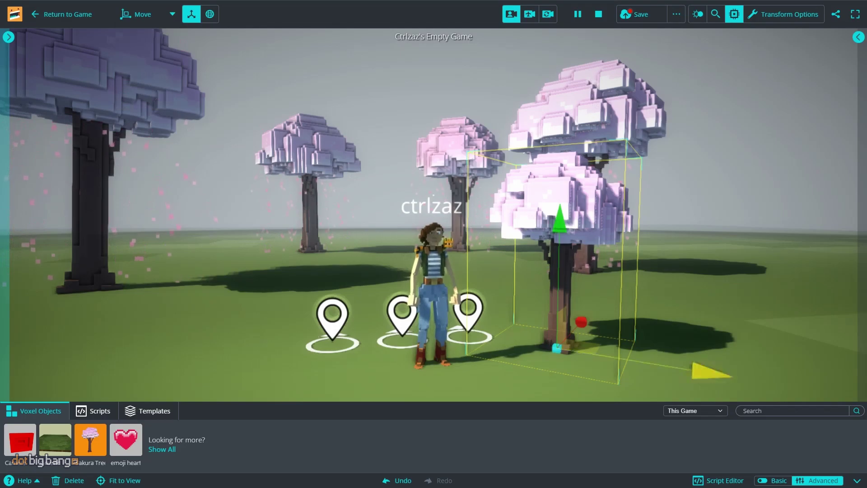
left_click_drag(707, 372, 741, 376)
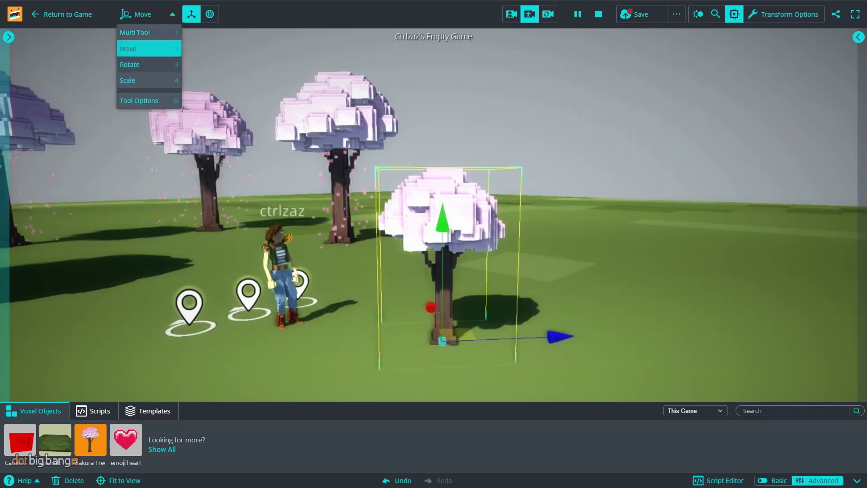
key("3")
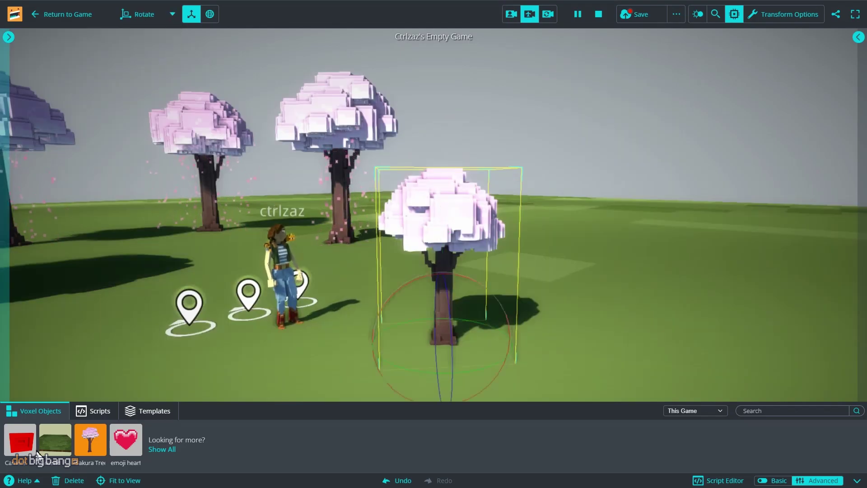
left_click_drag(443, 273, 413, 281)
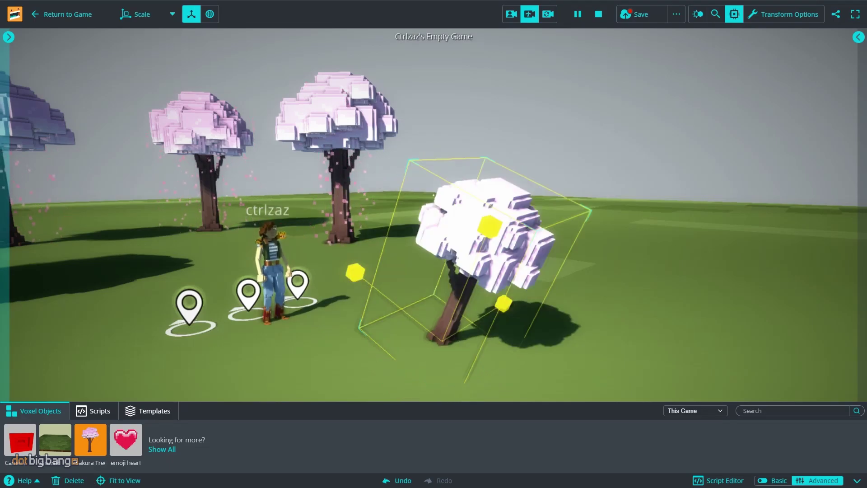
Enlarge the tilted sakura tree with the Scale tool and adjust its placement with the Multi Tool.
left_click_drag(490, 226, 530, 141)
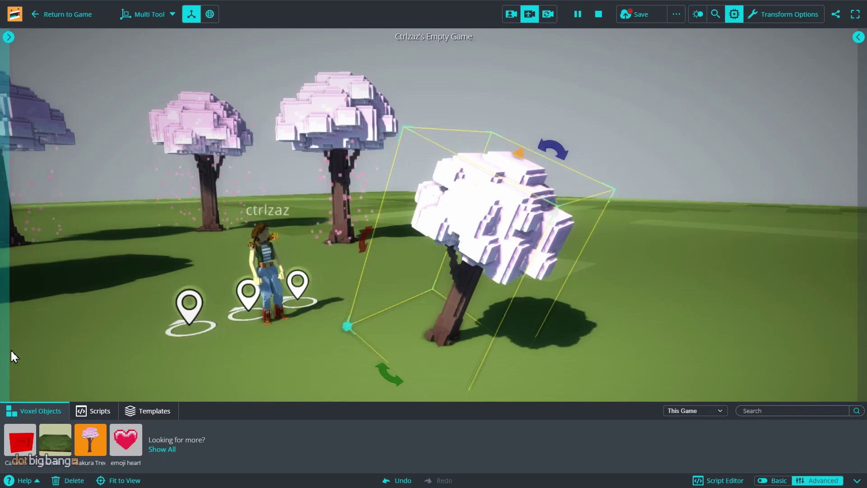
left_click_drag(492, 218, 427, 179)
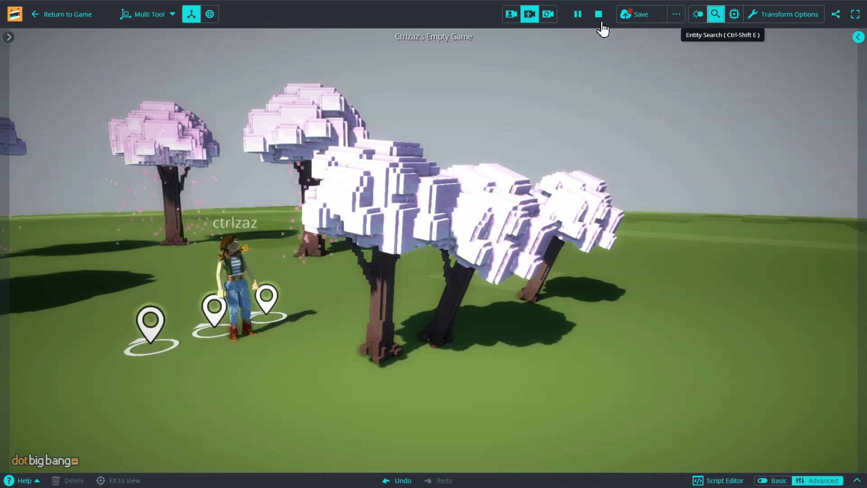
Select the Player entity from the entity search list and show its properties and scripts.
key("ctrl+shift+e")
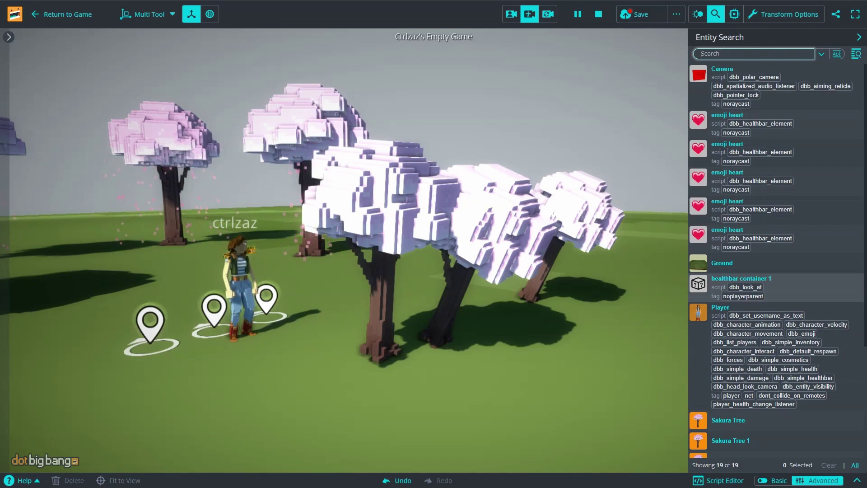
left_click(709, 397)
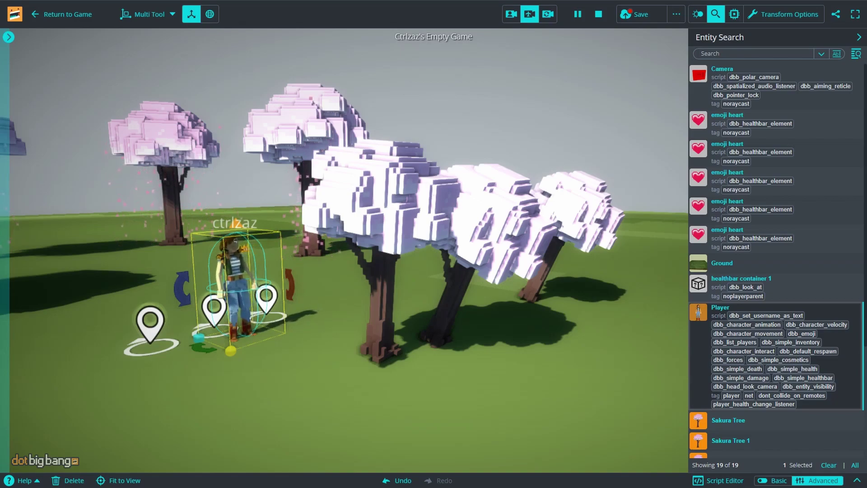
left_click(8, 37)
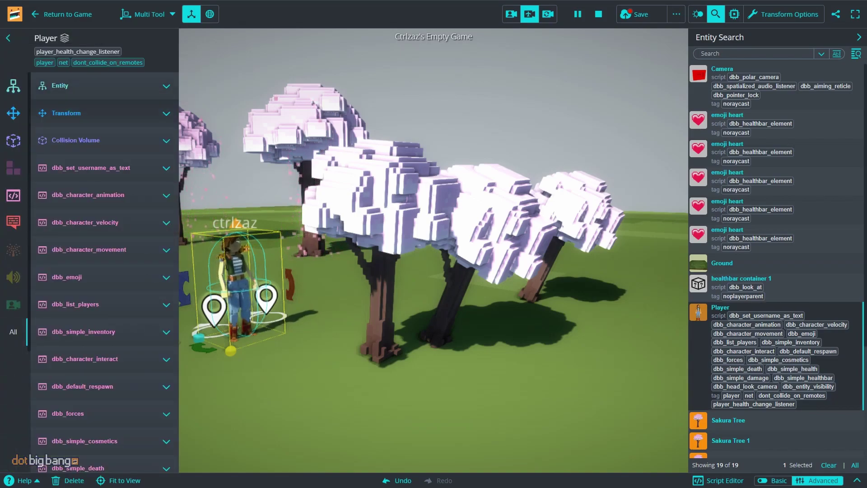